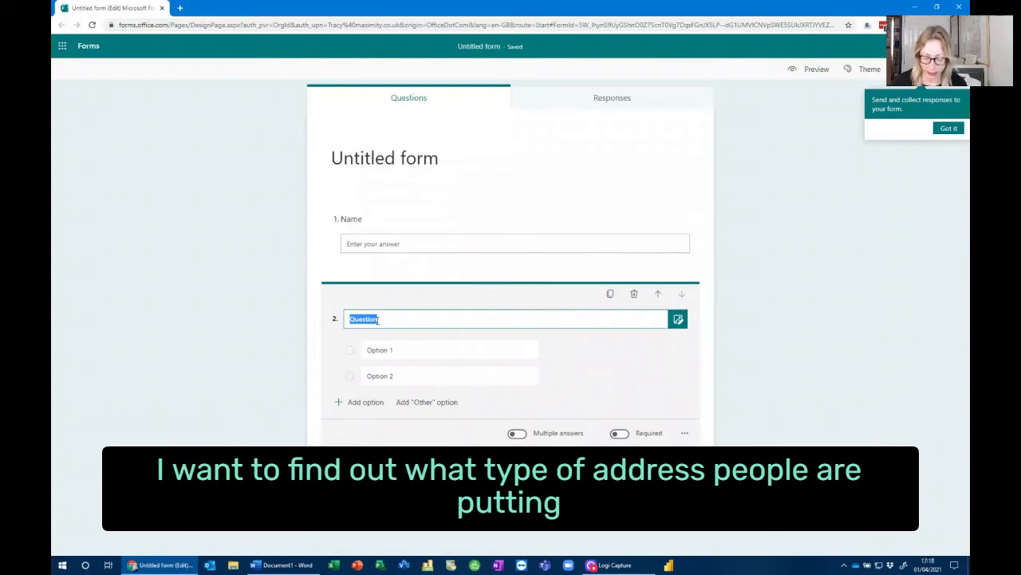
# - Title the second question of the form "Type of address"
pyautogui.write('TGype')
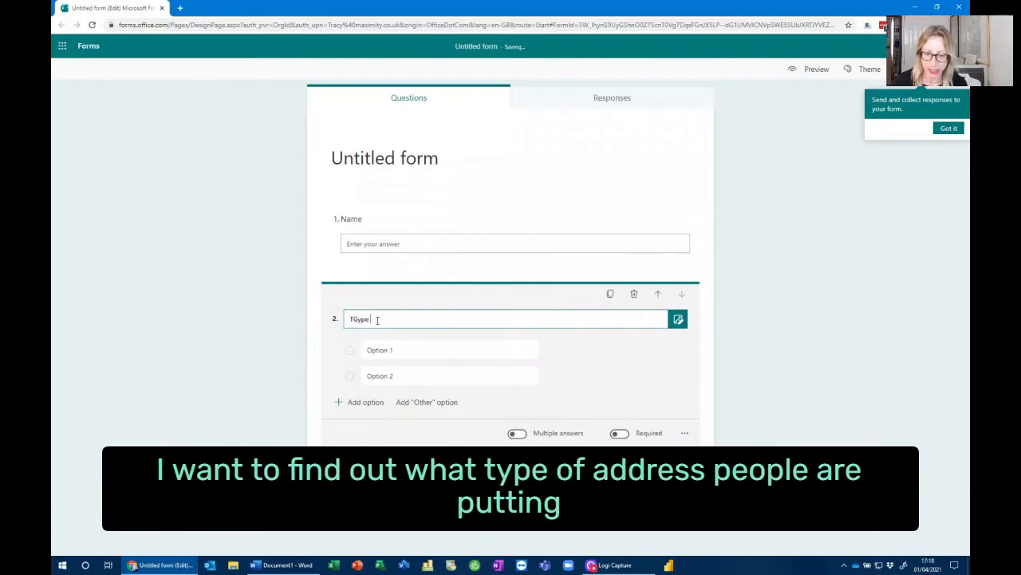
pyautogui.press('BackSpace')
pyautogui.press('BackSpace')
pyautogui.press('BackSpace')
pyautogui.press('BackSpace')
pyautogui.press('BackSpace')
pyautogui.press('BackSpace')
pyautogui.write('Ty')
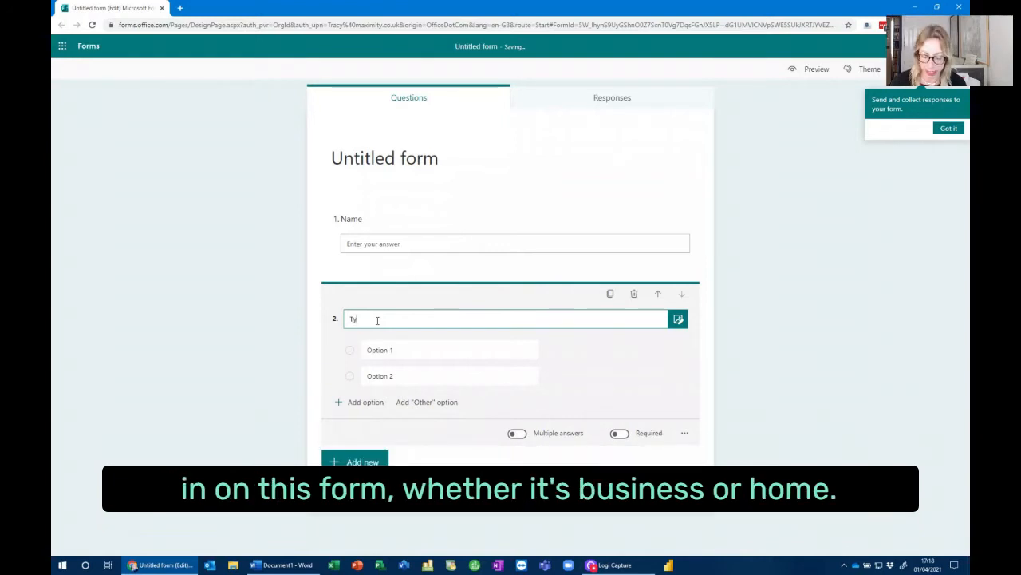
pyautogui.write('pe of a')
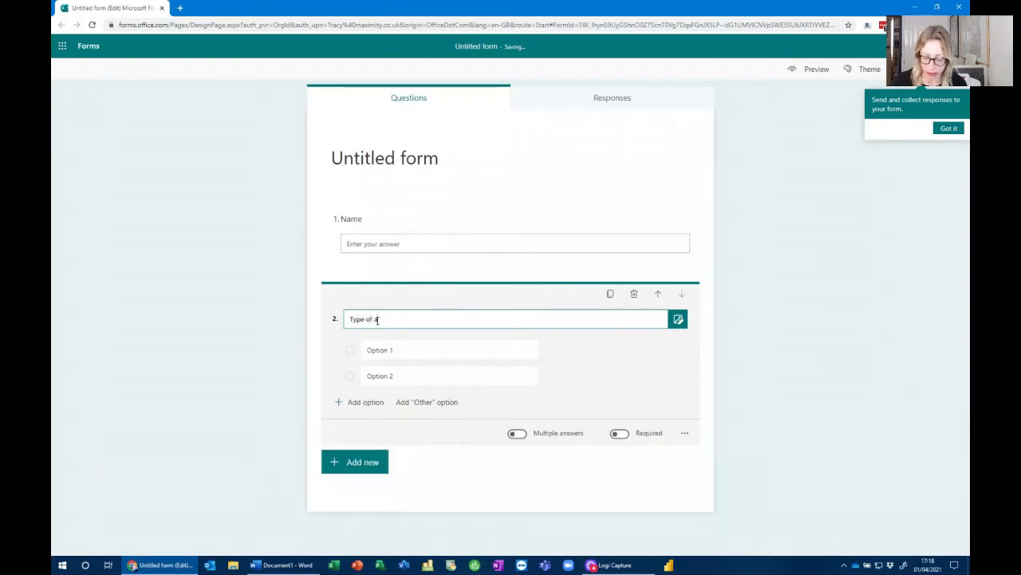
pyautogui.write('ddress')
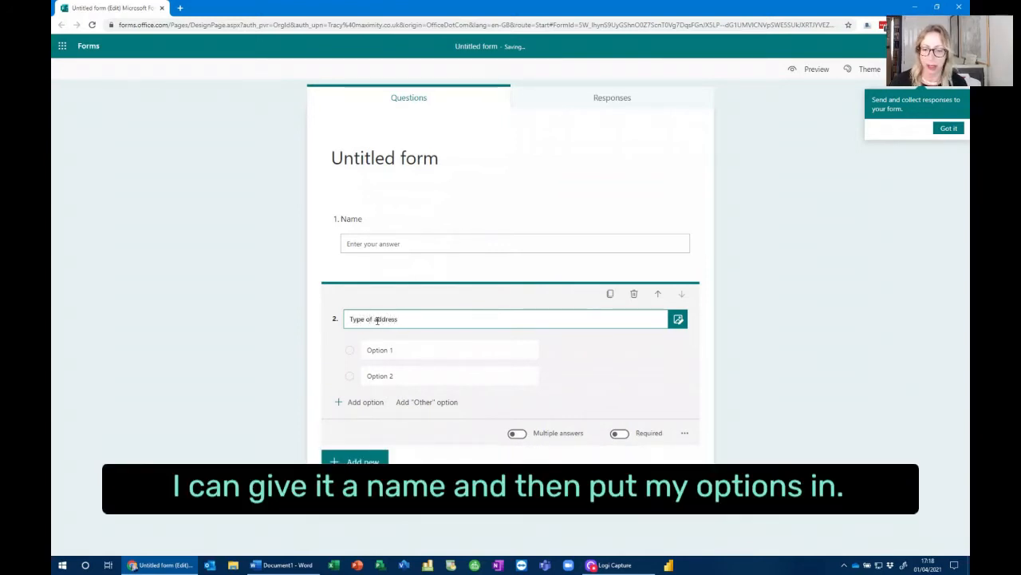
# - Name the two answer choices of the Type of address question "Business" and "Home"
pyautogui.click(380, 350)
pyautogui.click(381, 350)
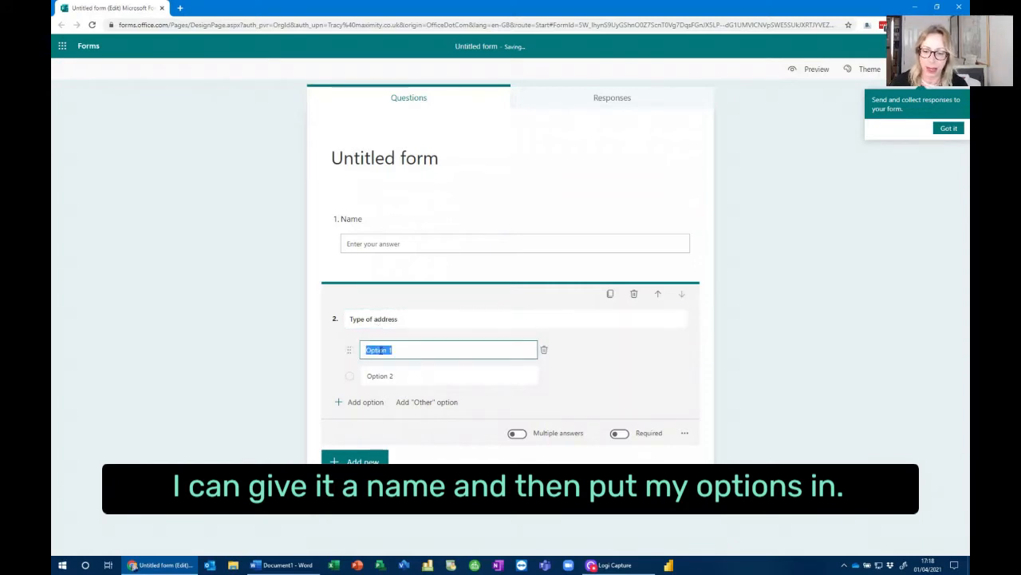
pyautogui.write('Business')
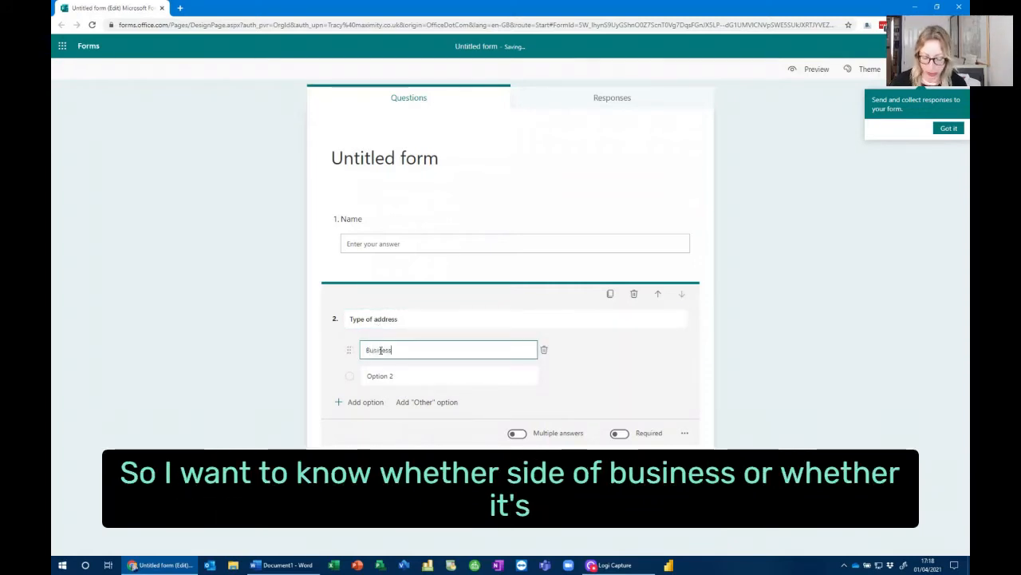
pyautogui.click(381, 375)
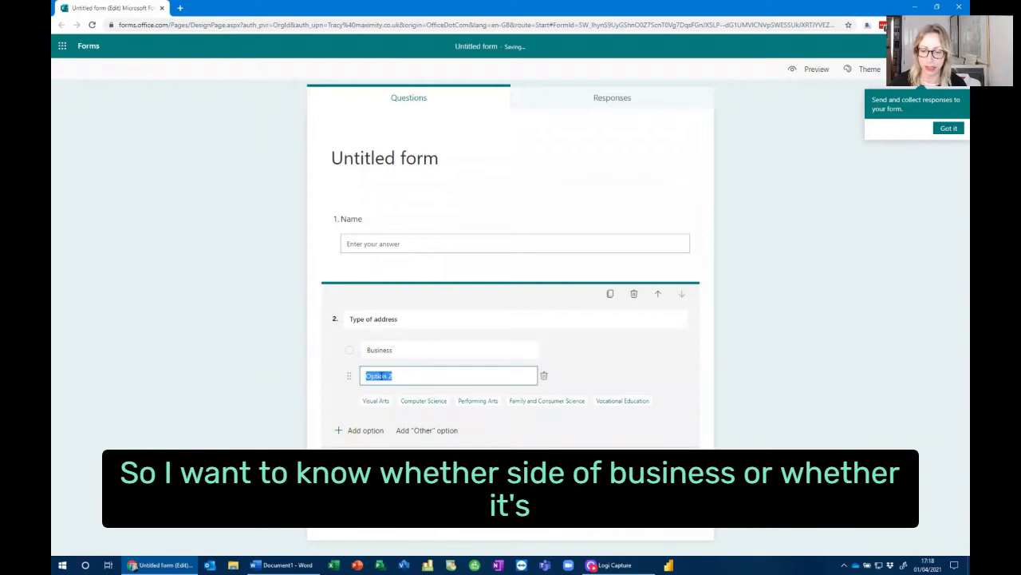
pyautogui.write('Home')
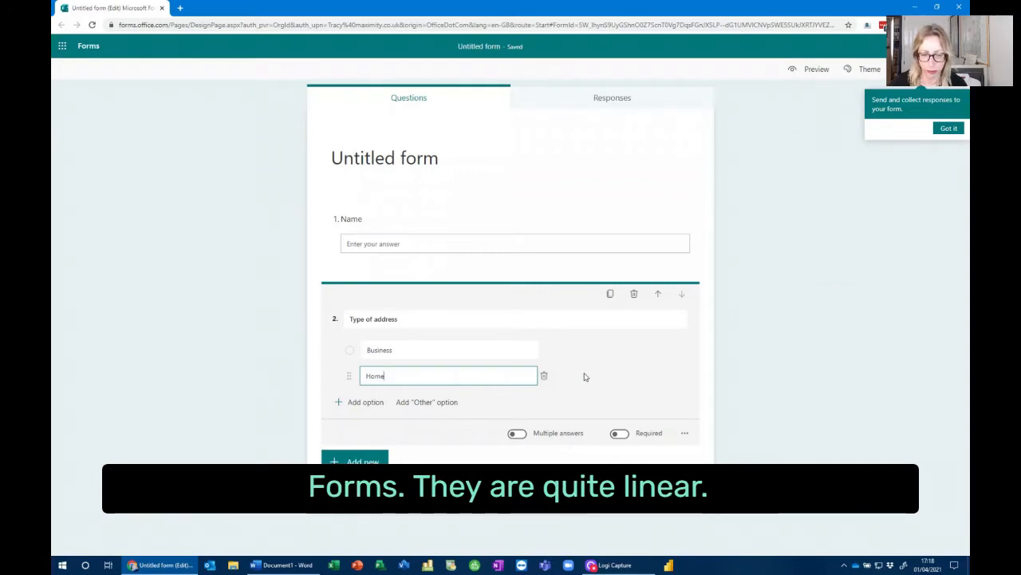
# - Show the additional settings available for the Type of address question
pyautogui.click(679, 437)
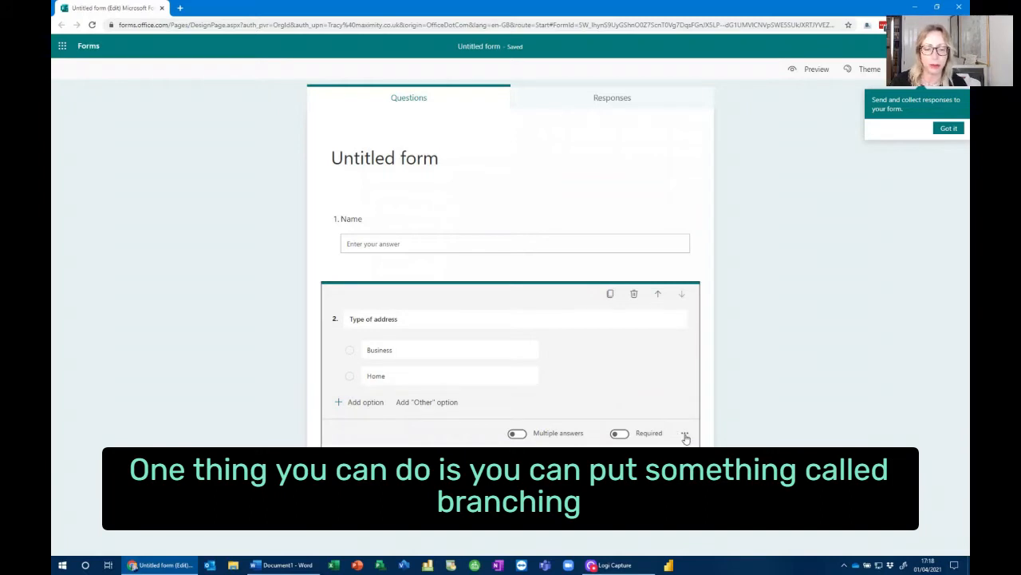
pyautogui.click(684, 433)
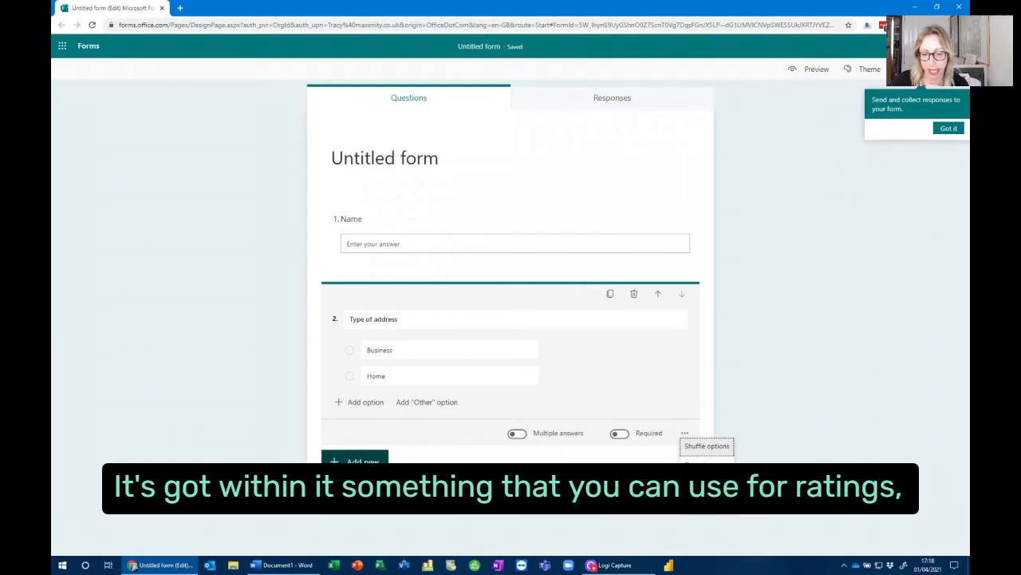
# - Add a Rating question and a Net Promoter Score question after the Type of address question
pyautogui.click(355, 461)
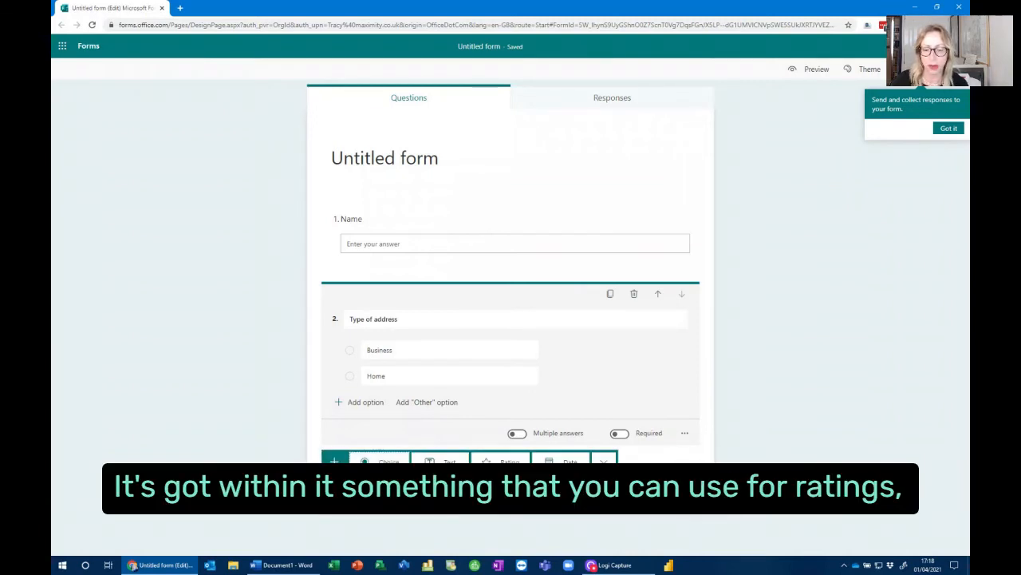
pyautogui.click(501, 461)
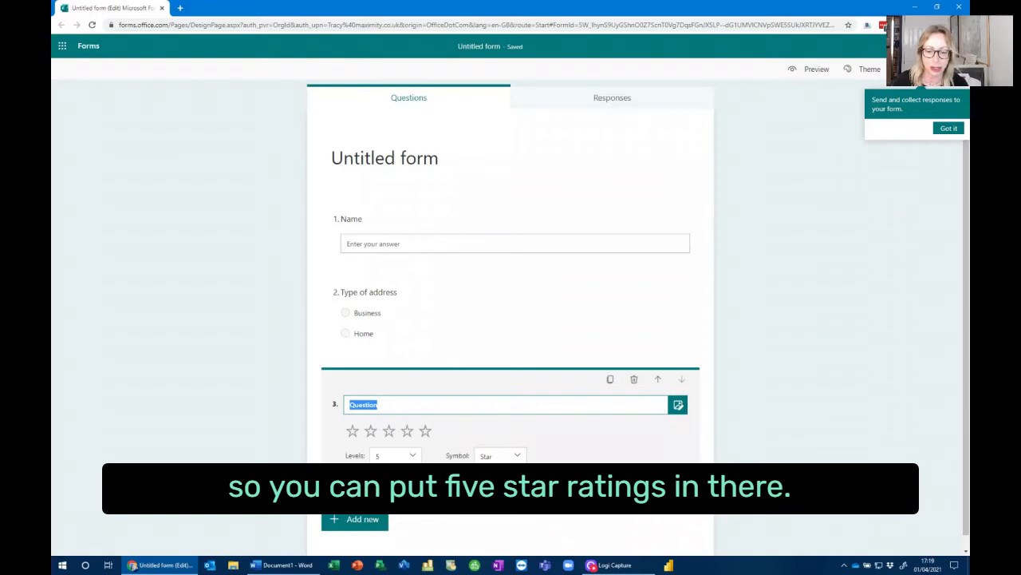
pyautogui.click(355, 518)
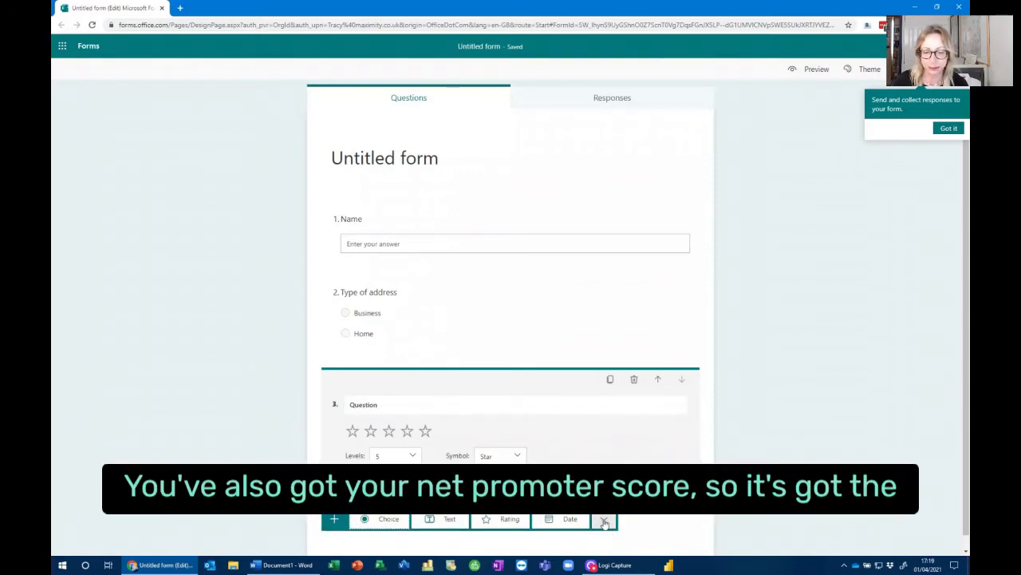
pyautogui.click(604, 521)
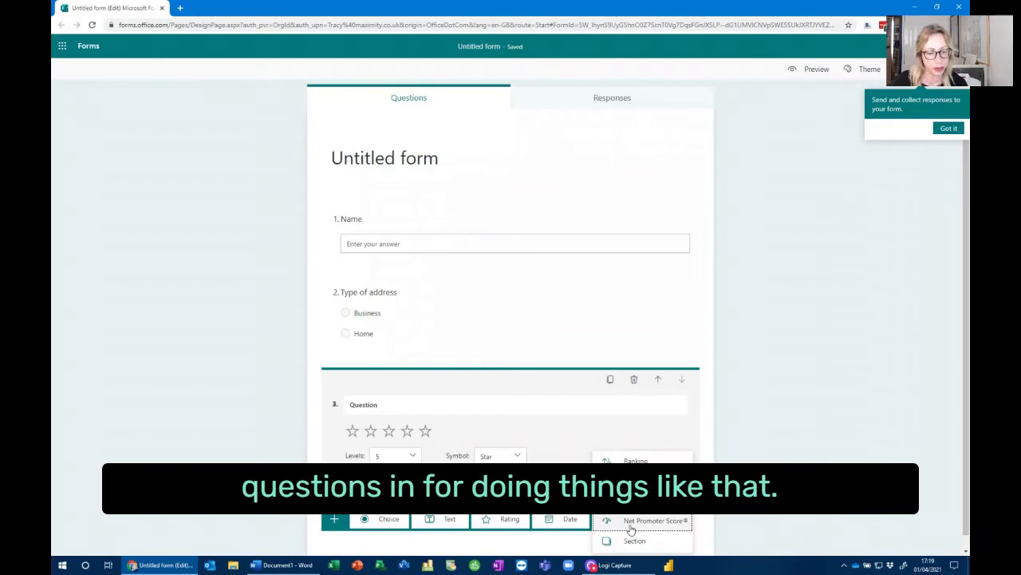
pyautogui.click(631, 526)
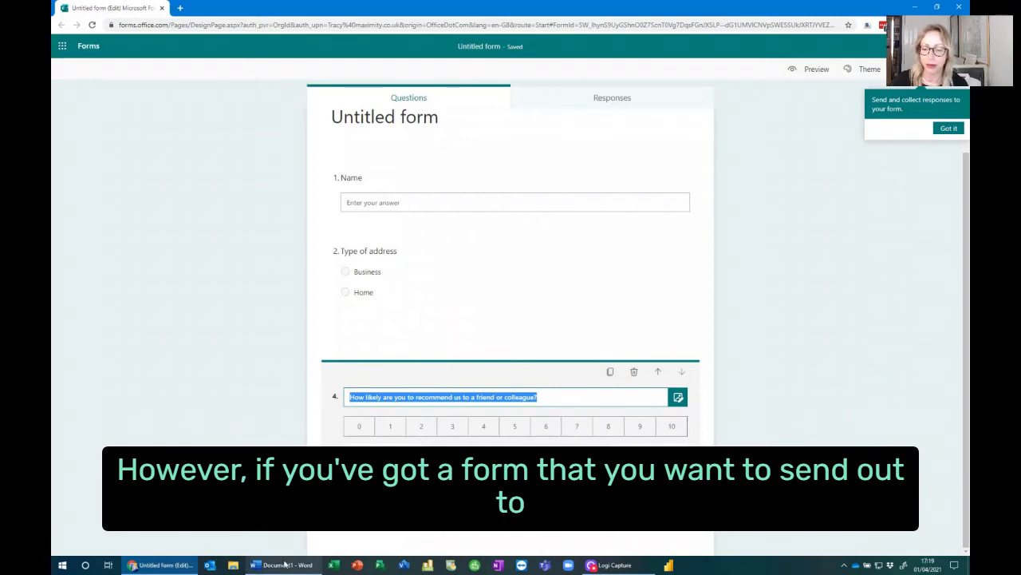
# - Switch to Document1 in Word and insert a rich text content control in the empty cell beside Name
pyautogui.moveTo(286, 566)
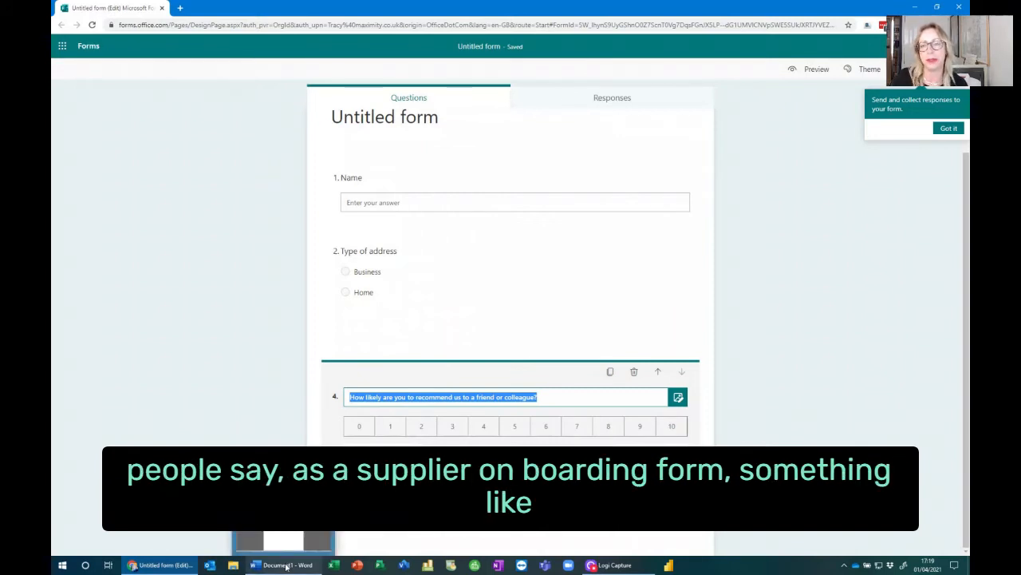
pyautogui.click(286, 566)
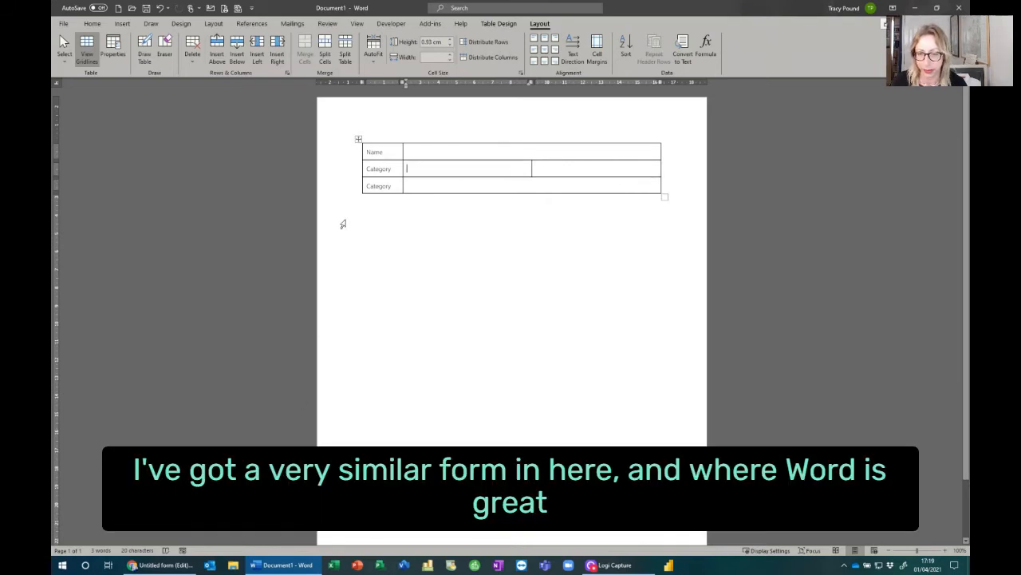
pyautogui.click(419, 149)
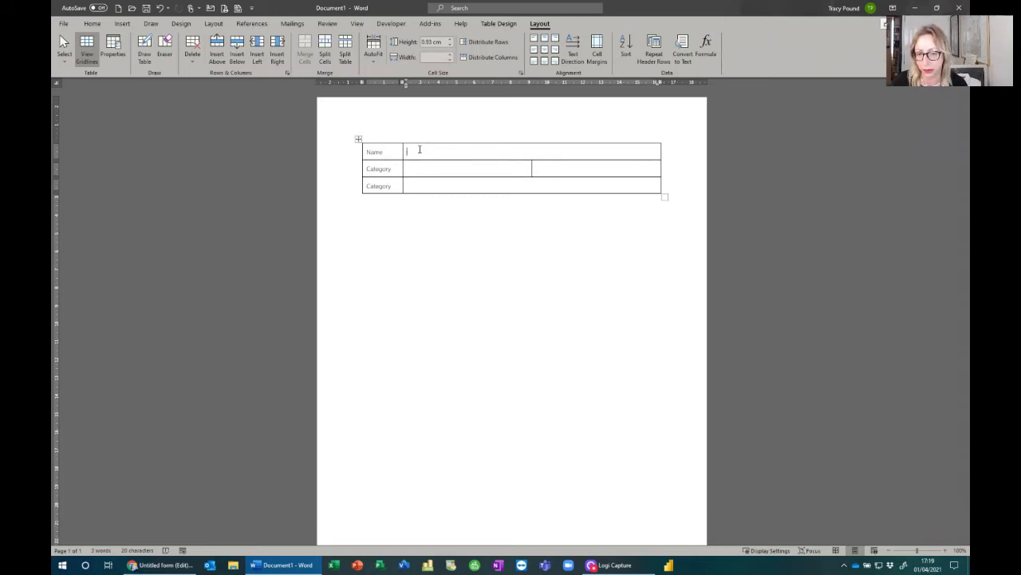
pyautogui.click(392, 23)
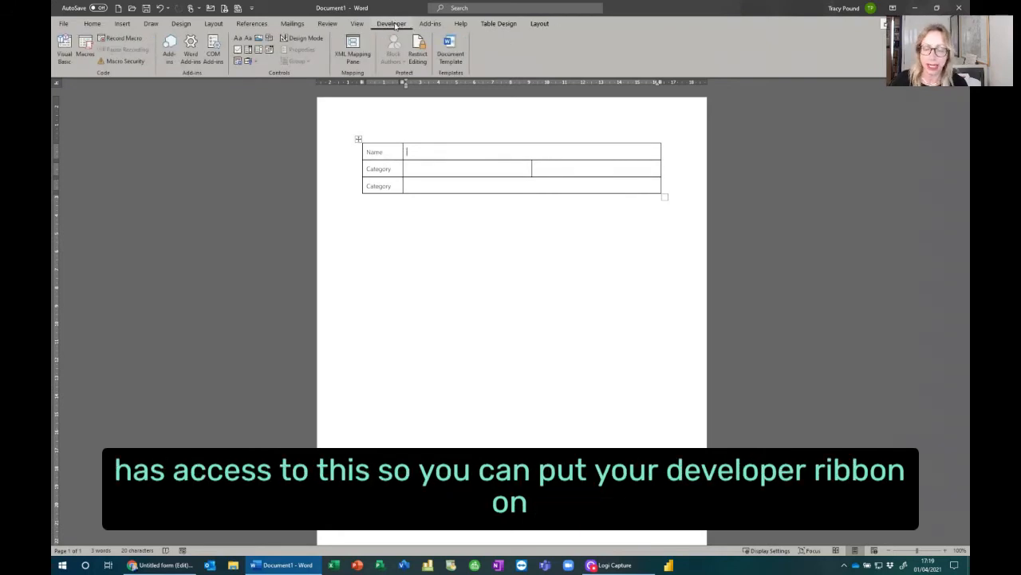
pyautogui.click(237, 40)
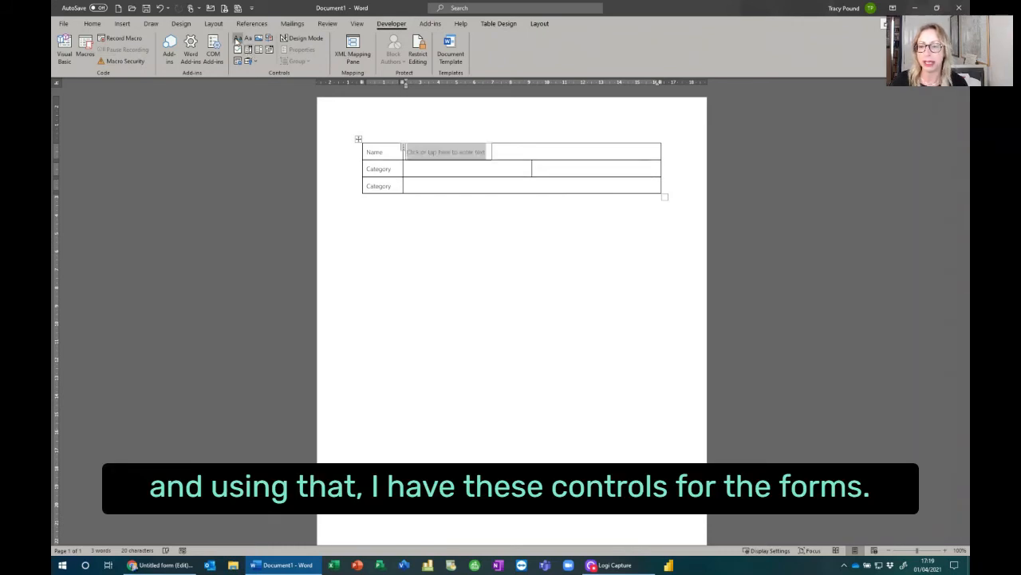
# - Enter "Business" and "Home" in the two cells beside the first Category label of the table
pyautogui.click(428, 168)
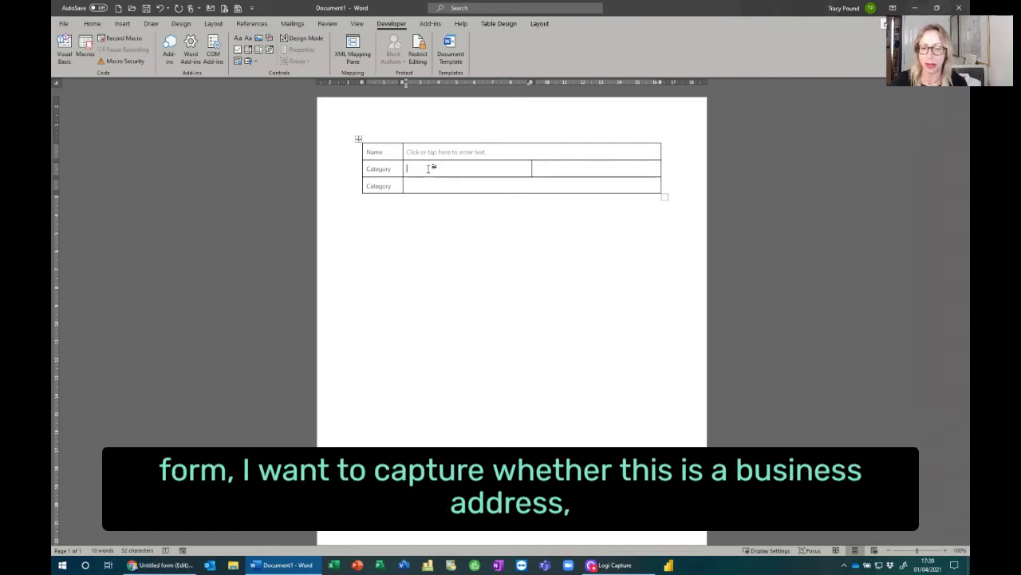
pyautogui.write('Business')
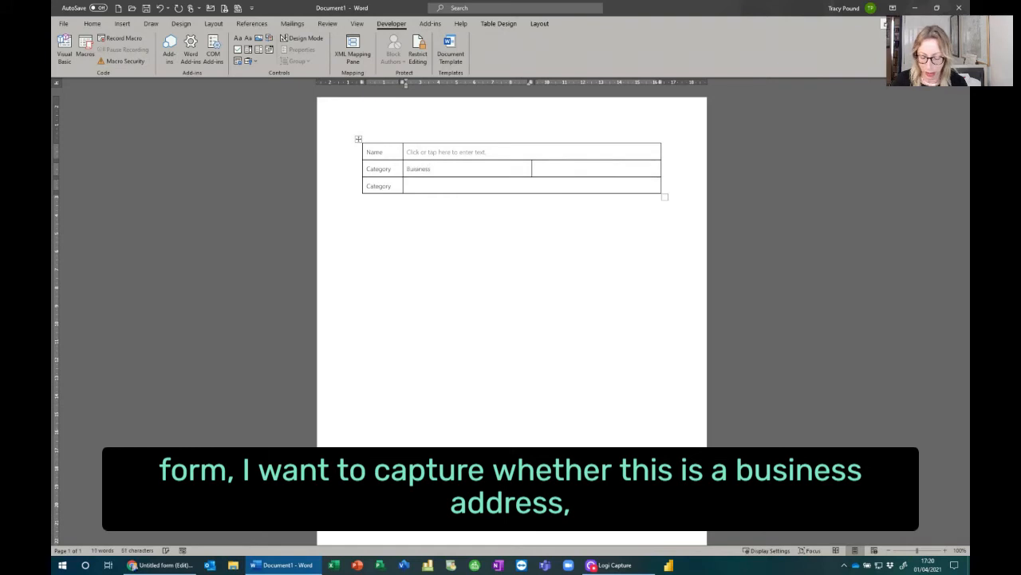
pyautogui.press('BackSpace')
pyautogui.press('BackSpace')
pyautogui.press('BackSpace')
pyautogui.press('BackSpace')
pyautogui.press('BackSpace')
pyautogui.press('BackSpace')
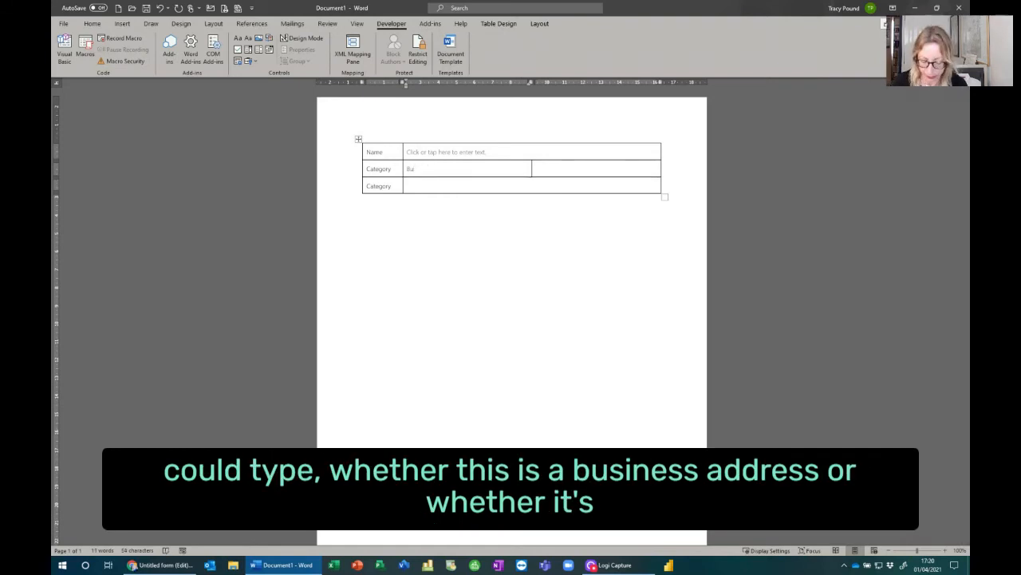
pyautogui.write('siness')
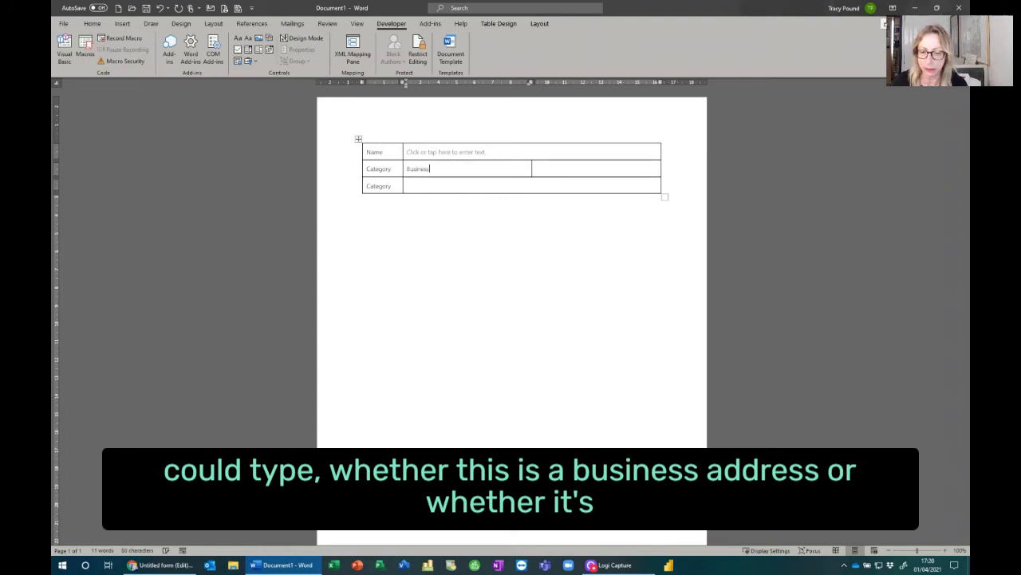
pyautogui.press('Tab')
pyautogui.write('Home')
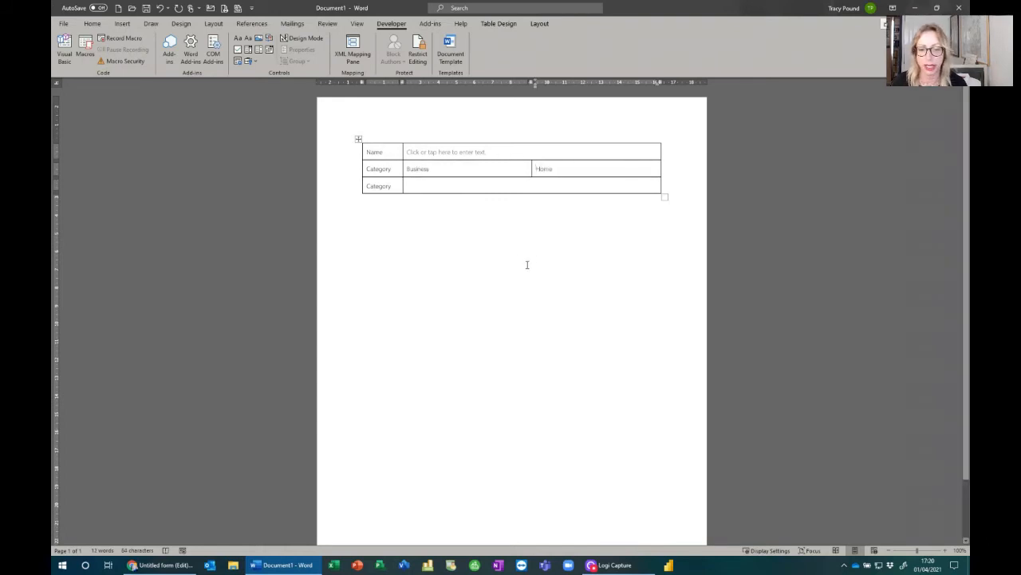
# - Insert check box content controls after Business and Home, and tick the Business one
pyautogui.click(462, 172)
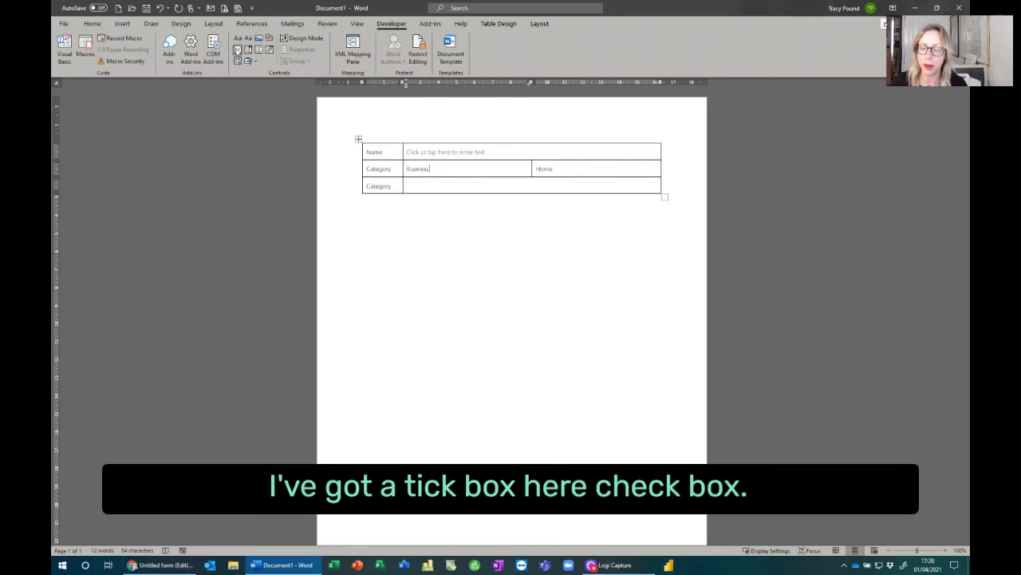
pyautogui.click(237, 50)
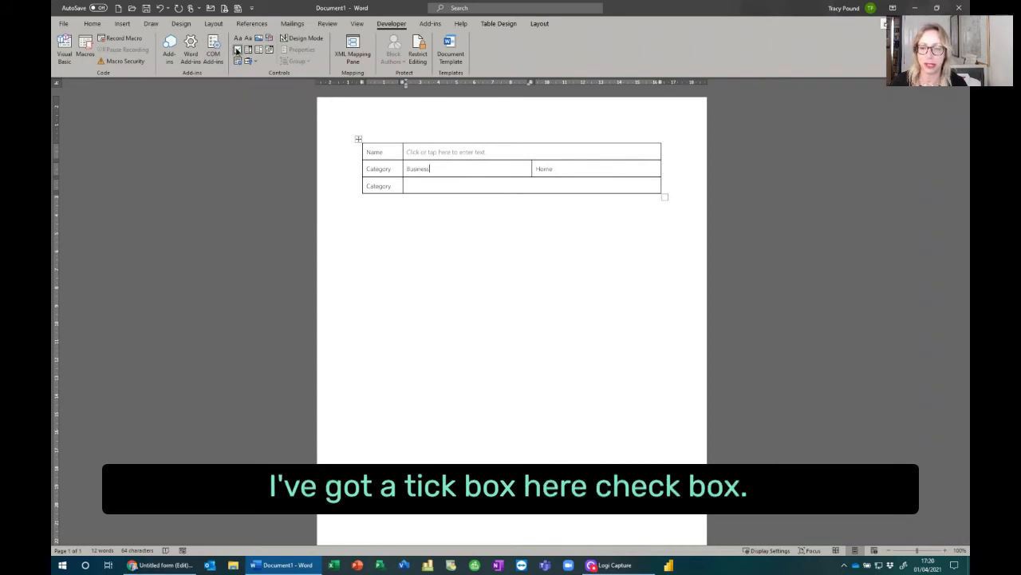
pyautogui.click(556, 169)
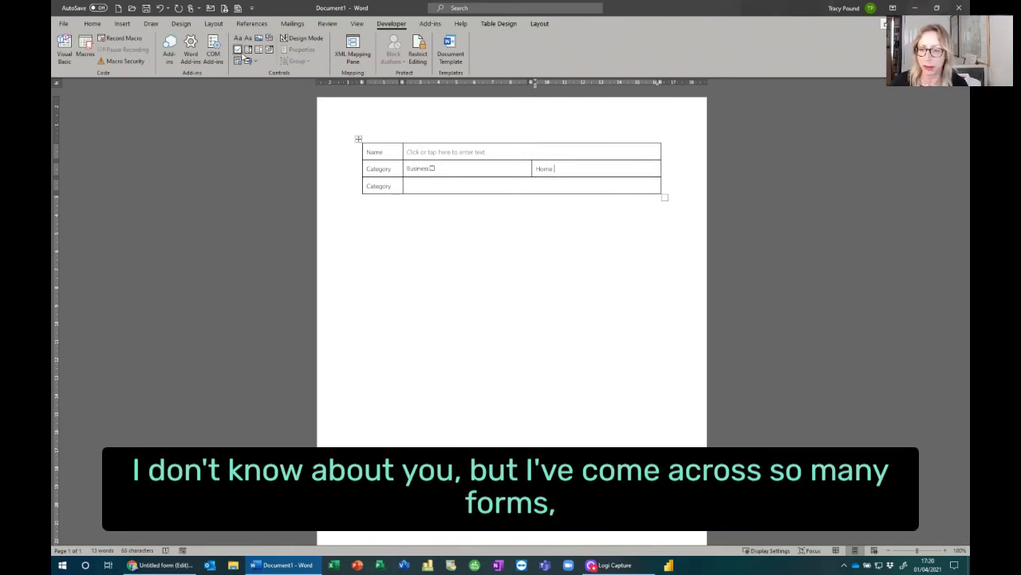
pyautogui.click(237, 50)
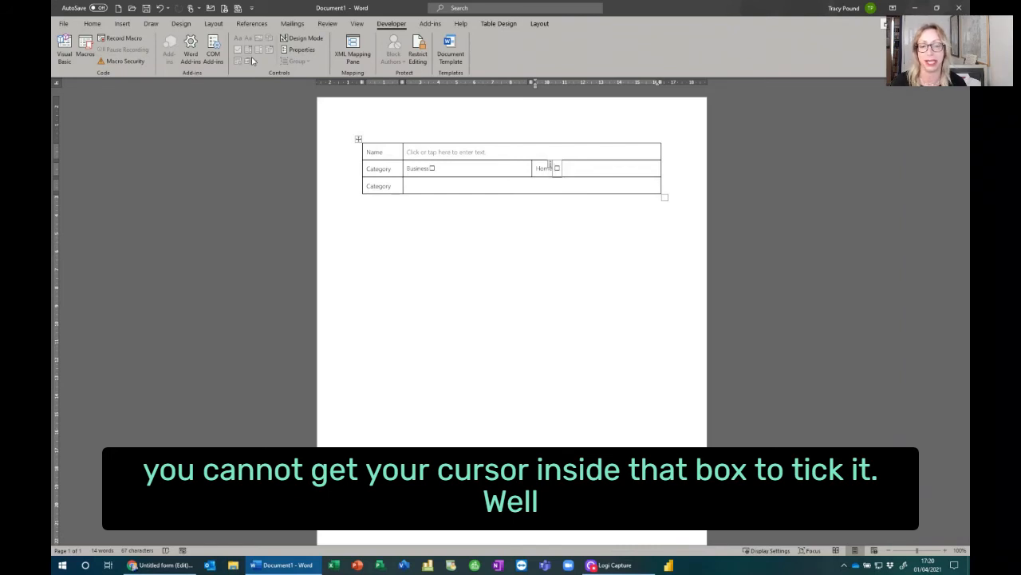
pyautogui.click(432, 169)
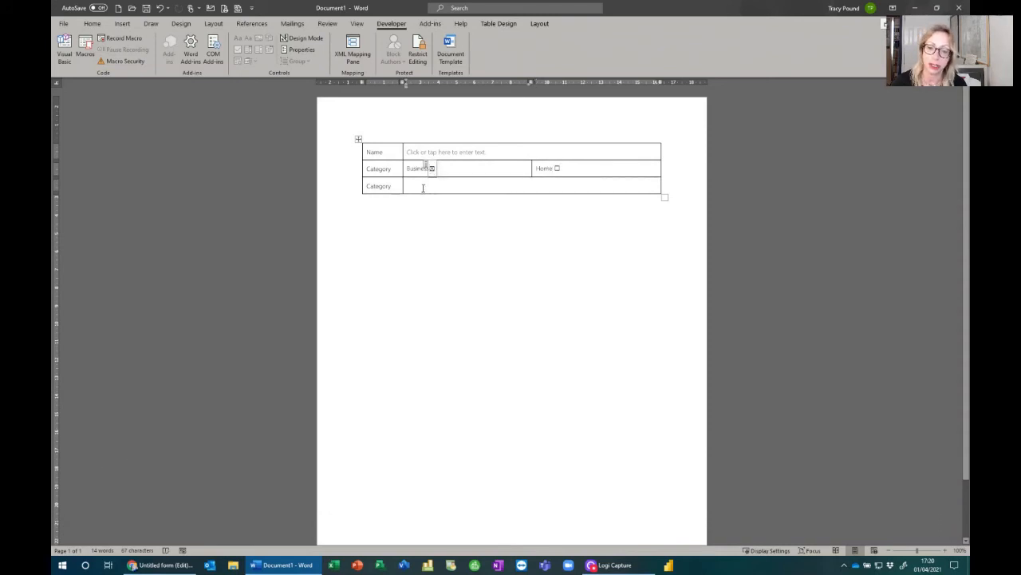
# - Insert a drop-down list content control in the empty cell beside the second Category label and check its list of items
pyautogui.click(421, 186)
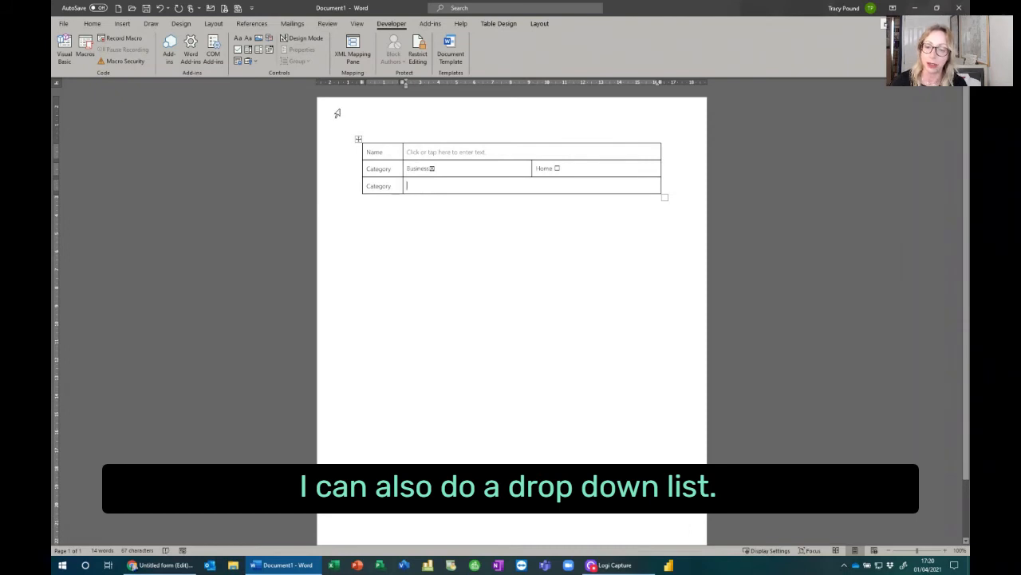
pyautogui.click(260, 49)
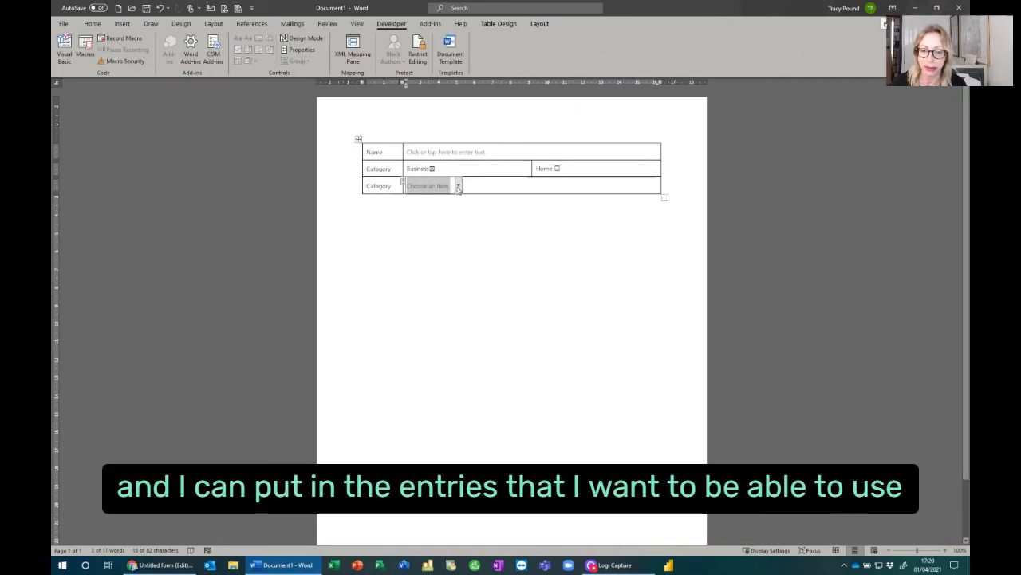
pyautogui.click(459, 187)
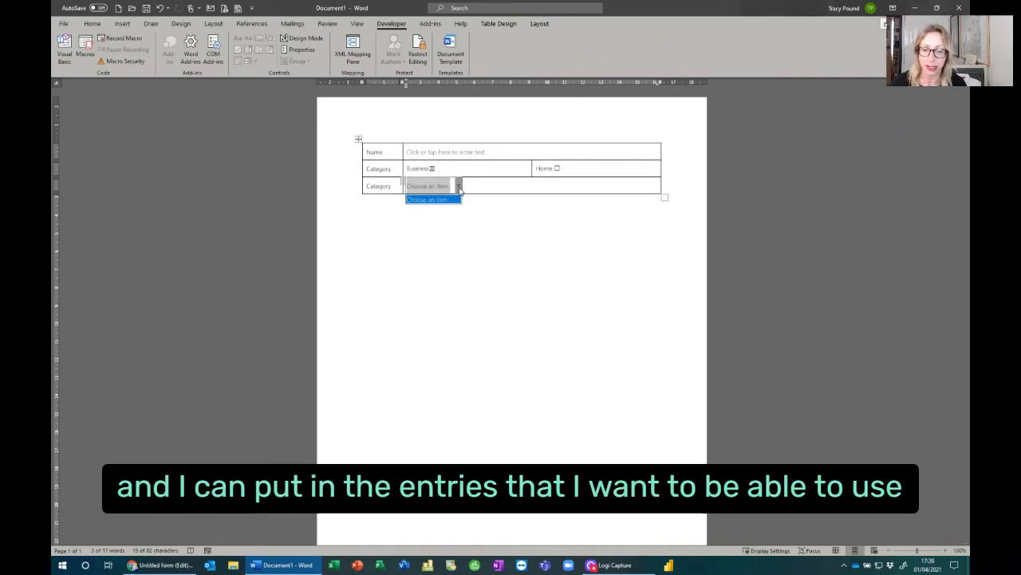
pyautogui.click(459, 189)
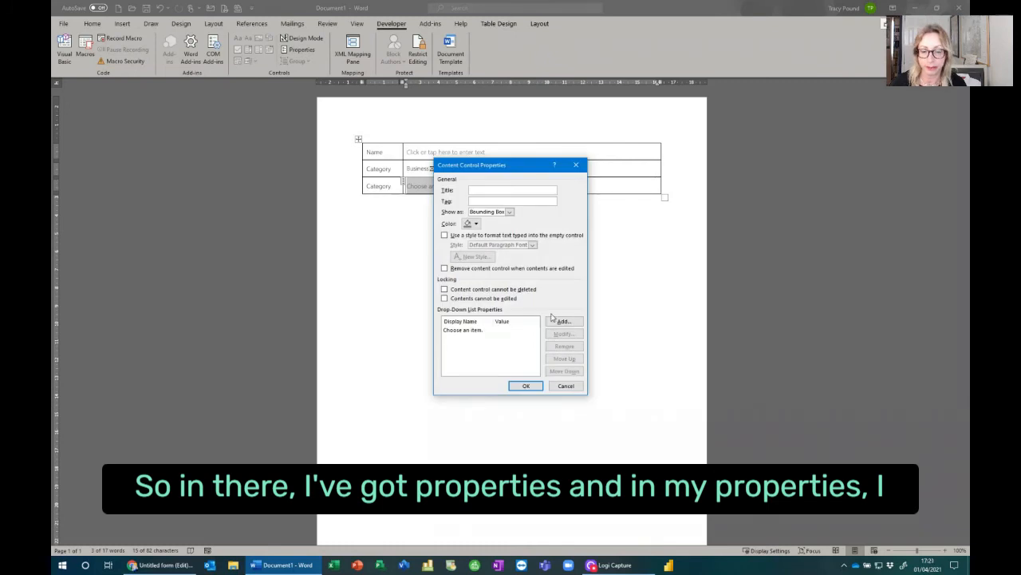
# - In the drop-down list control's properties, add a choice with display name and value "Business"
pyautogui.click(562, 321)
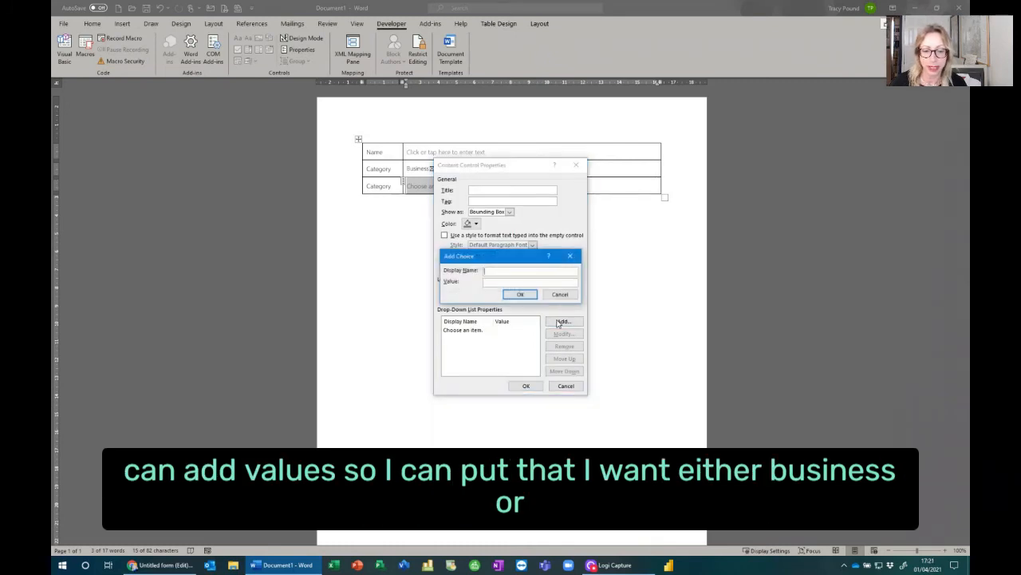
pyautogui.write('Bu')
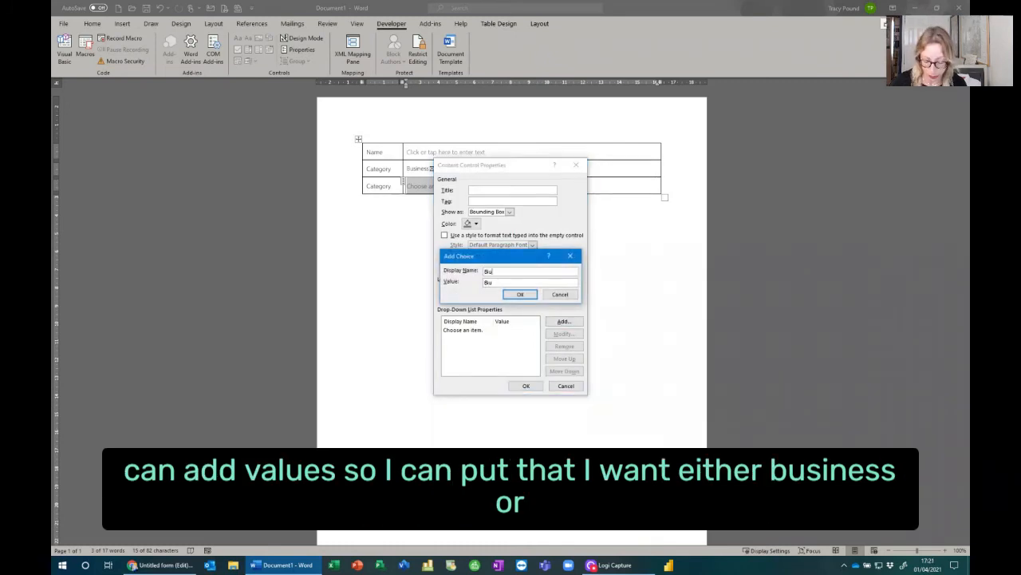
pyautogui.press('BackSpace')
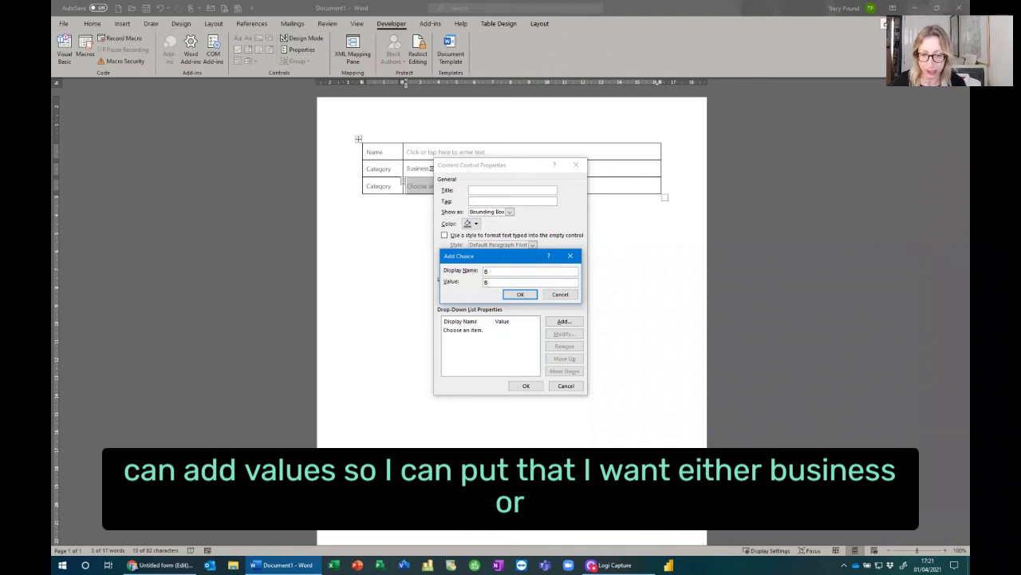
pyautogui.write('usiness')
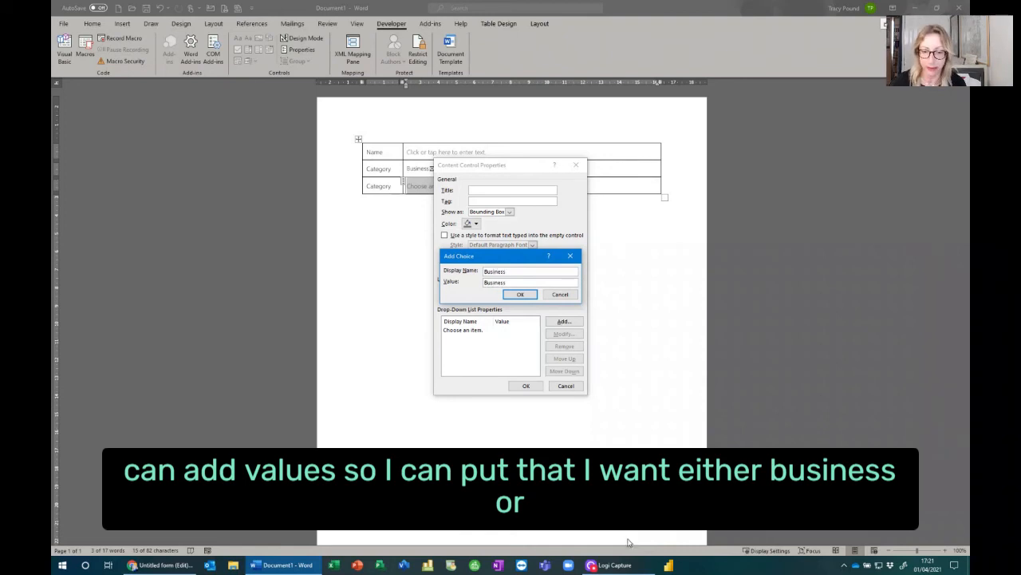
pyautogui.click(521, 294)
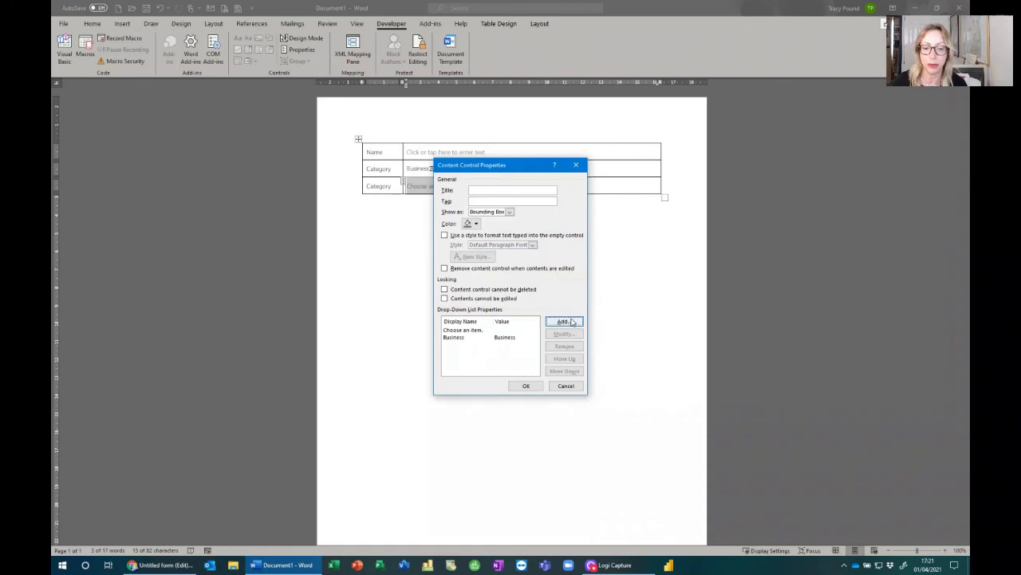
# - Add a "Home" choice to the drop-down list properties, apply them, and select Business in the second Category row's list
pyautogui.click(572, 322)
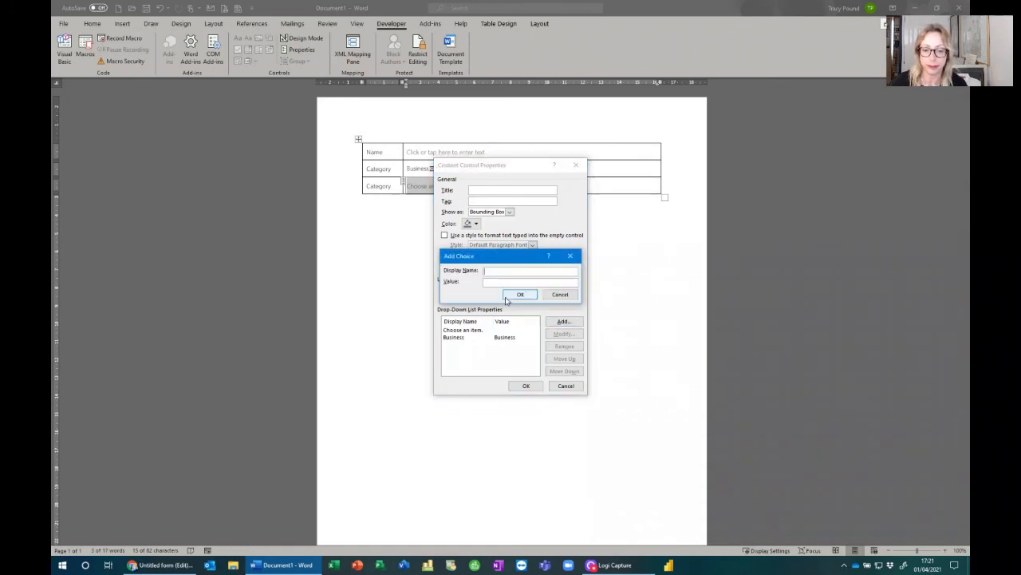
pyautogui.write('Home')
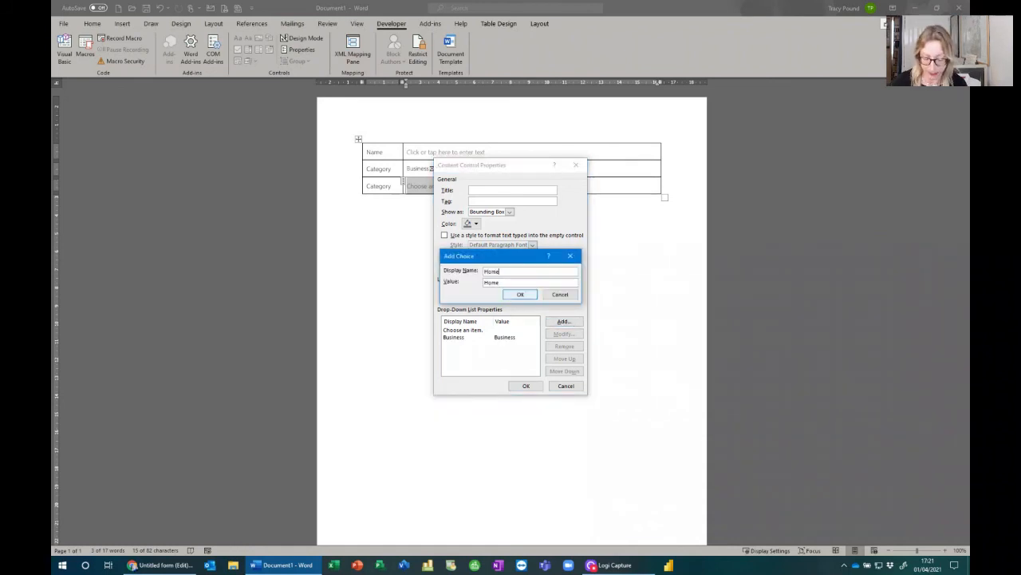
pyautogui.click(520, 295)
pyautogui.click(525, 385)
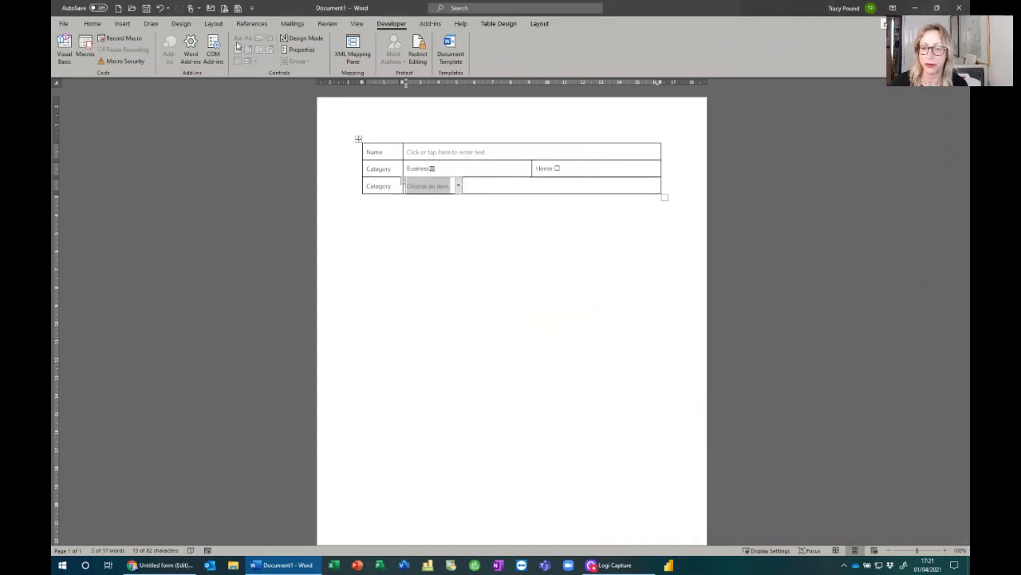
pyautogui.click(458, 186)
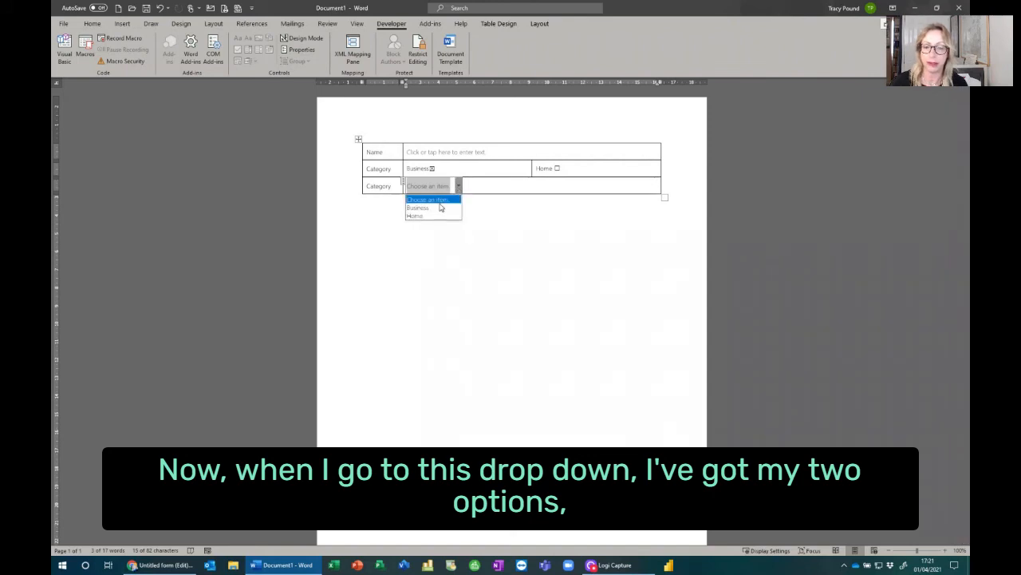
pyautogui.click(440, 208)
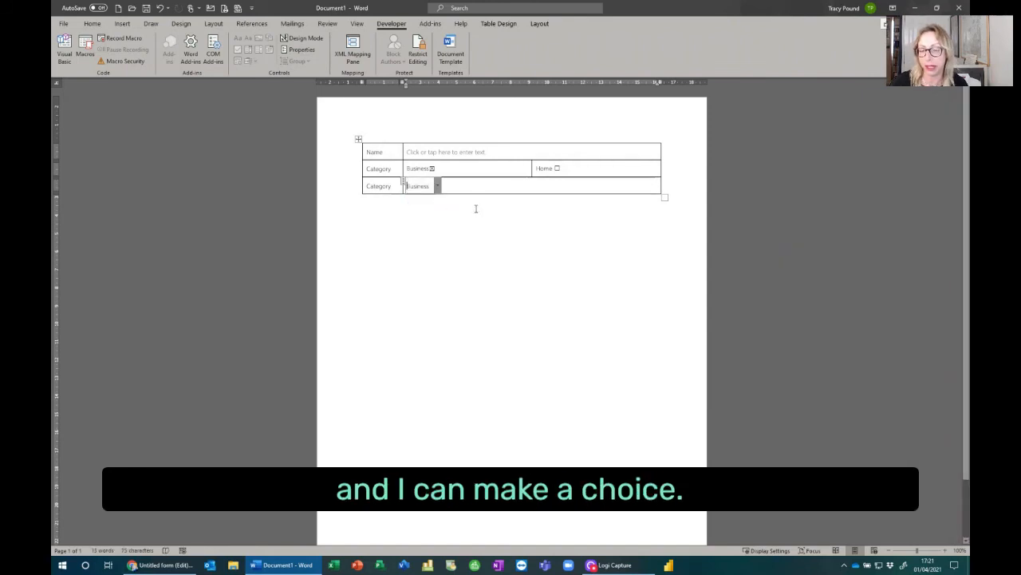